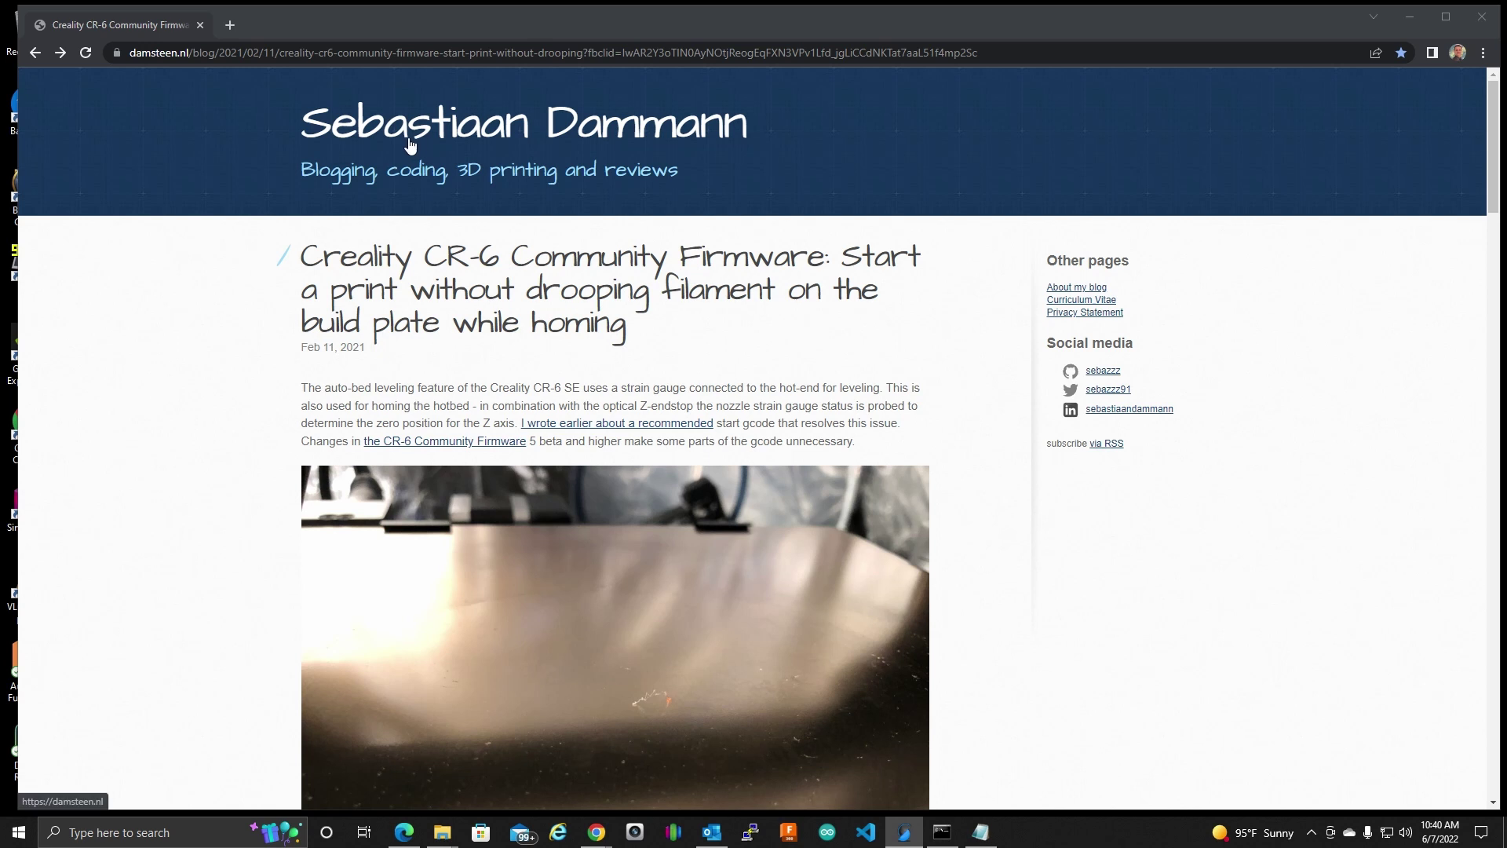
Step: Scroll the blog post past the Cura block to the PrusaSlicer start G-code listing
{"action": "scroll", "coordinate": [238, 471], "scroll_direction": "down", "scroll_amount": 2}
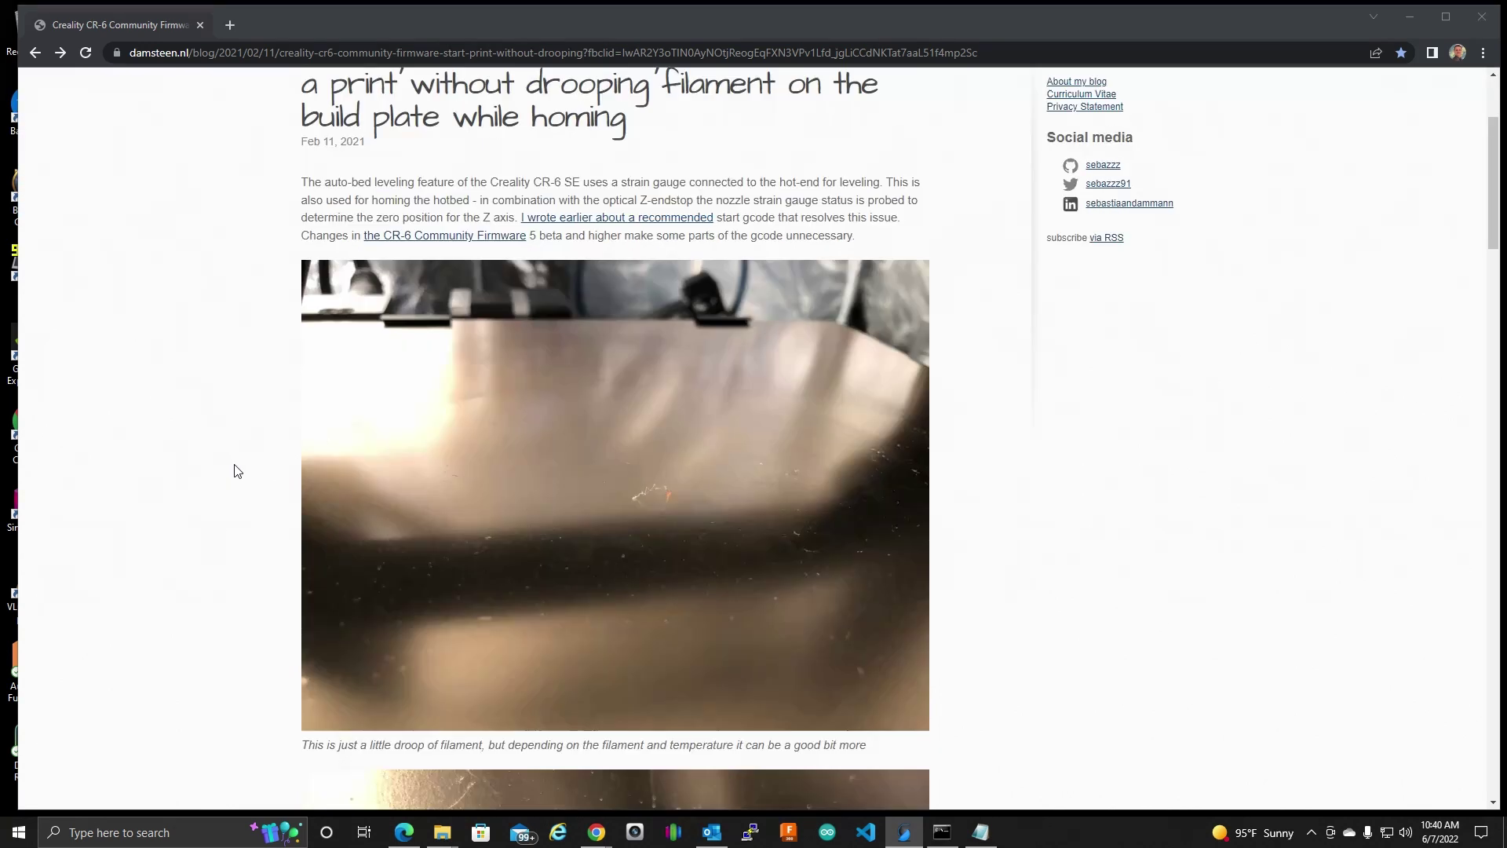
{"action": "scroll", "coordinate": [238, 471], "scroll_direction": "down", "scroll_amount": 12}
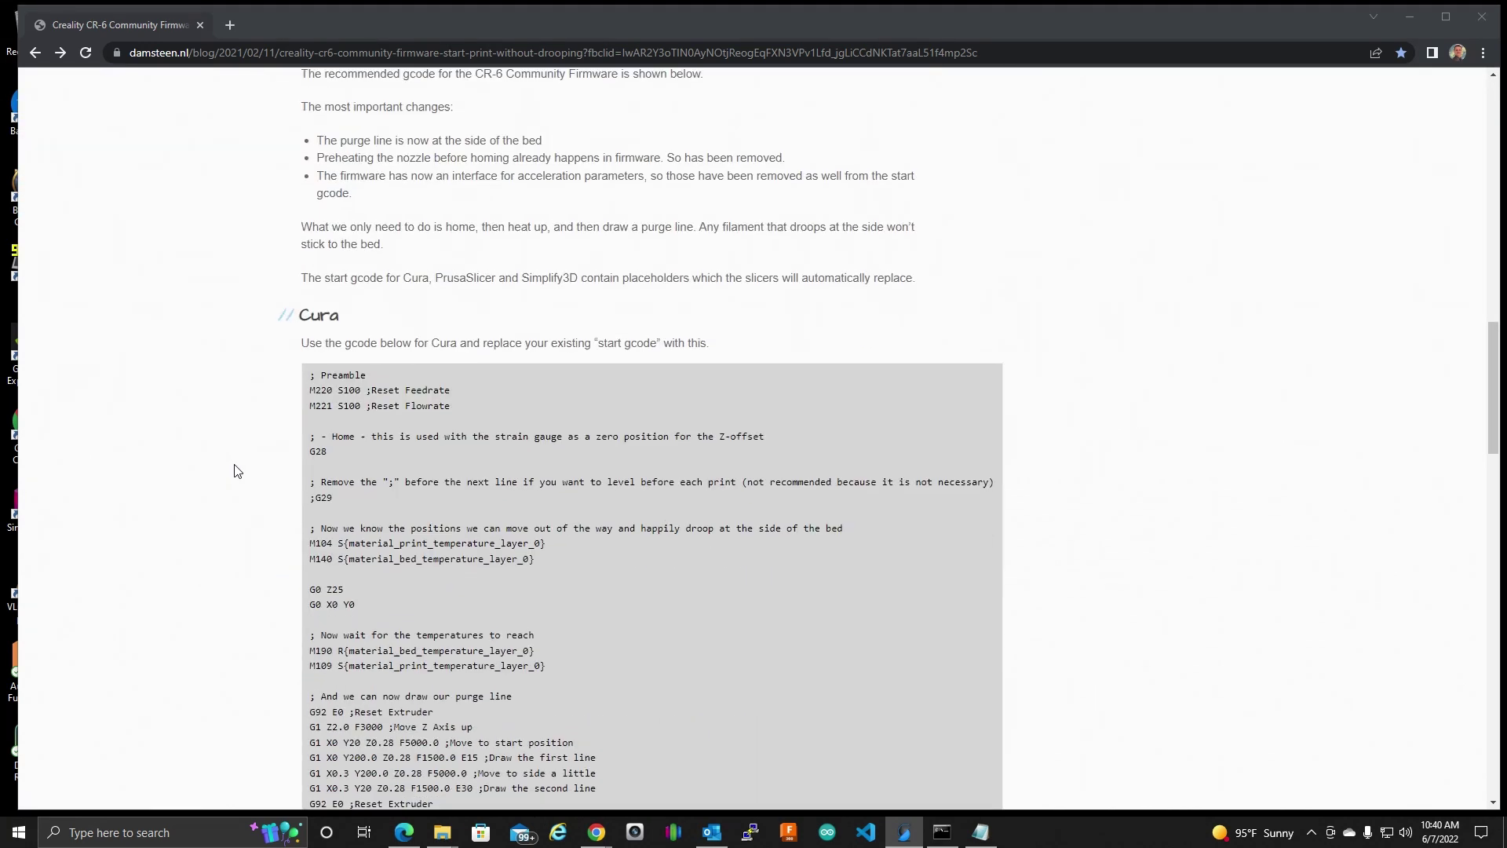
{"action": "scroll", "coordinate": [238, 471], "scroll_direction": "down", "scroll_amount": 2}
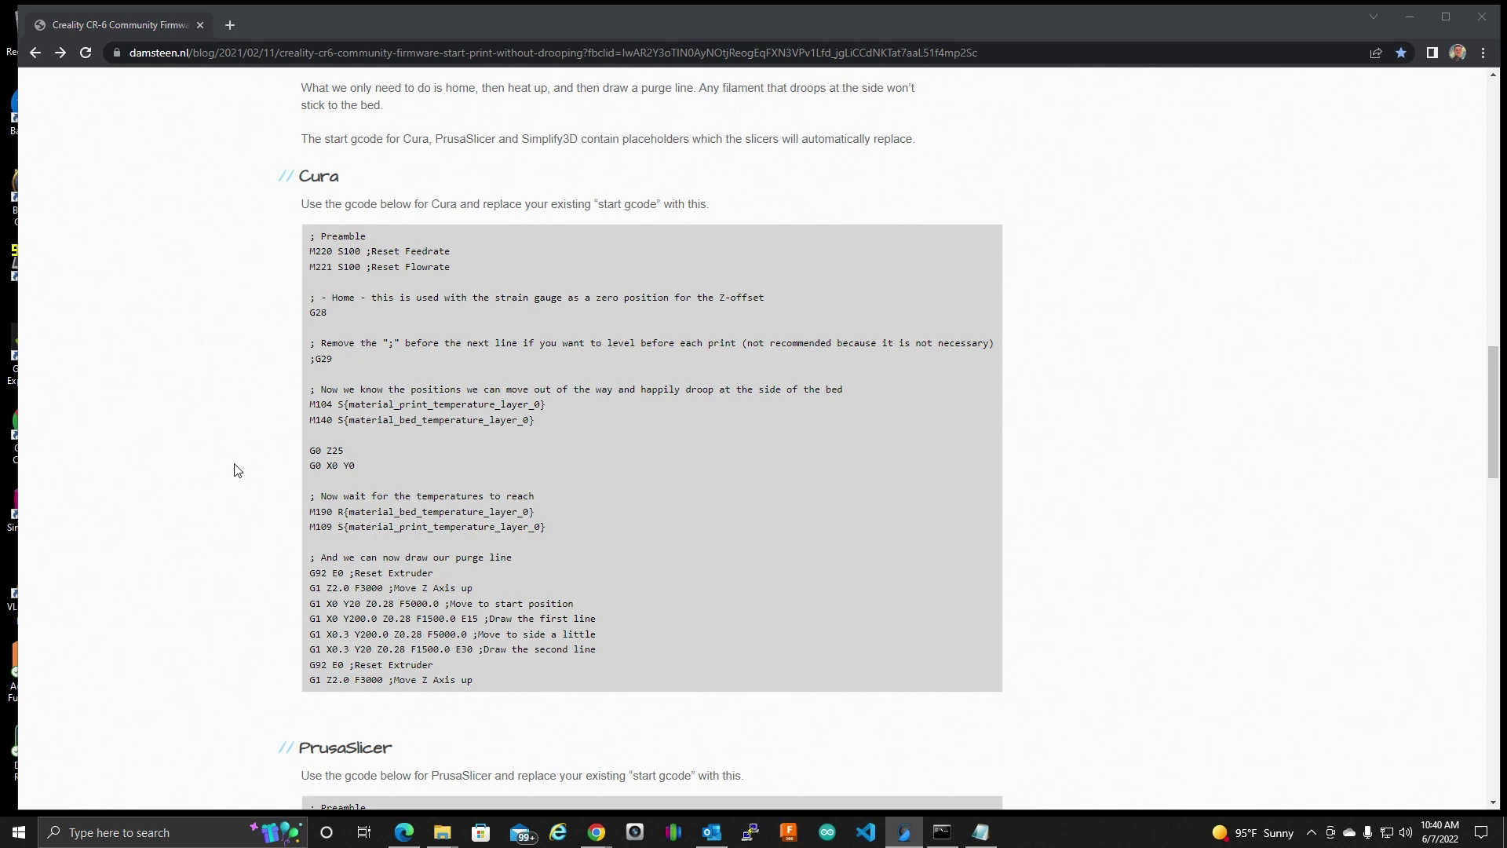
{"action": "scroll", "coordinate": [257, 437], "scroll_direction": "down", "scroll_amount": 8}
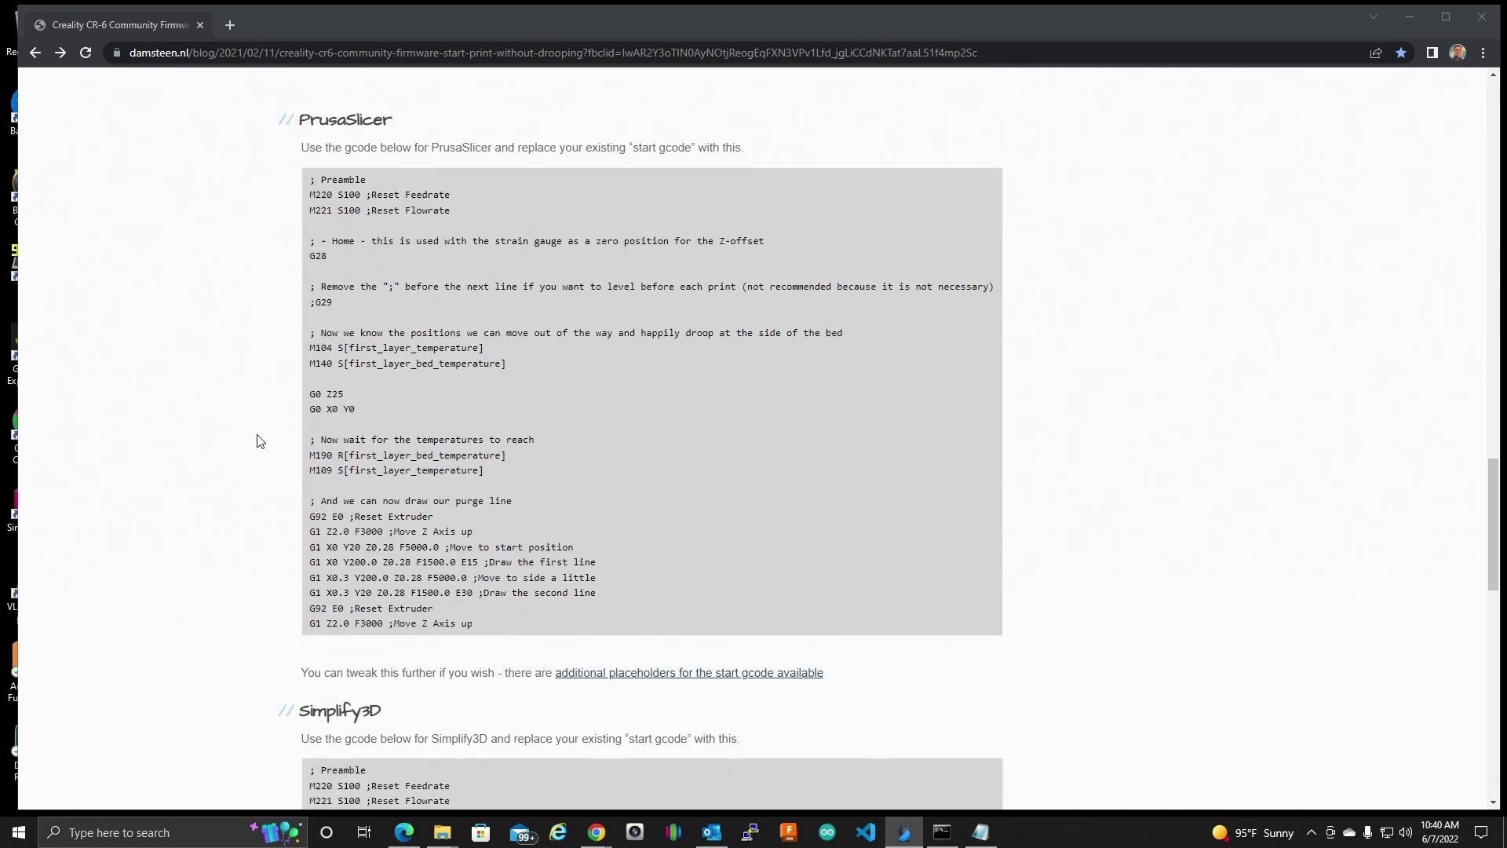
{"action": "scroll", "coordinate": [258, 439], "scroll_direction": "down", "scroll_amount": 6}
{"action": "scroll", "coordinate": [258, 440], "scroll_direction": "up", "scroll_amount": 15}
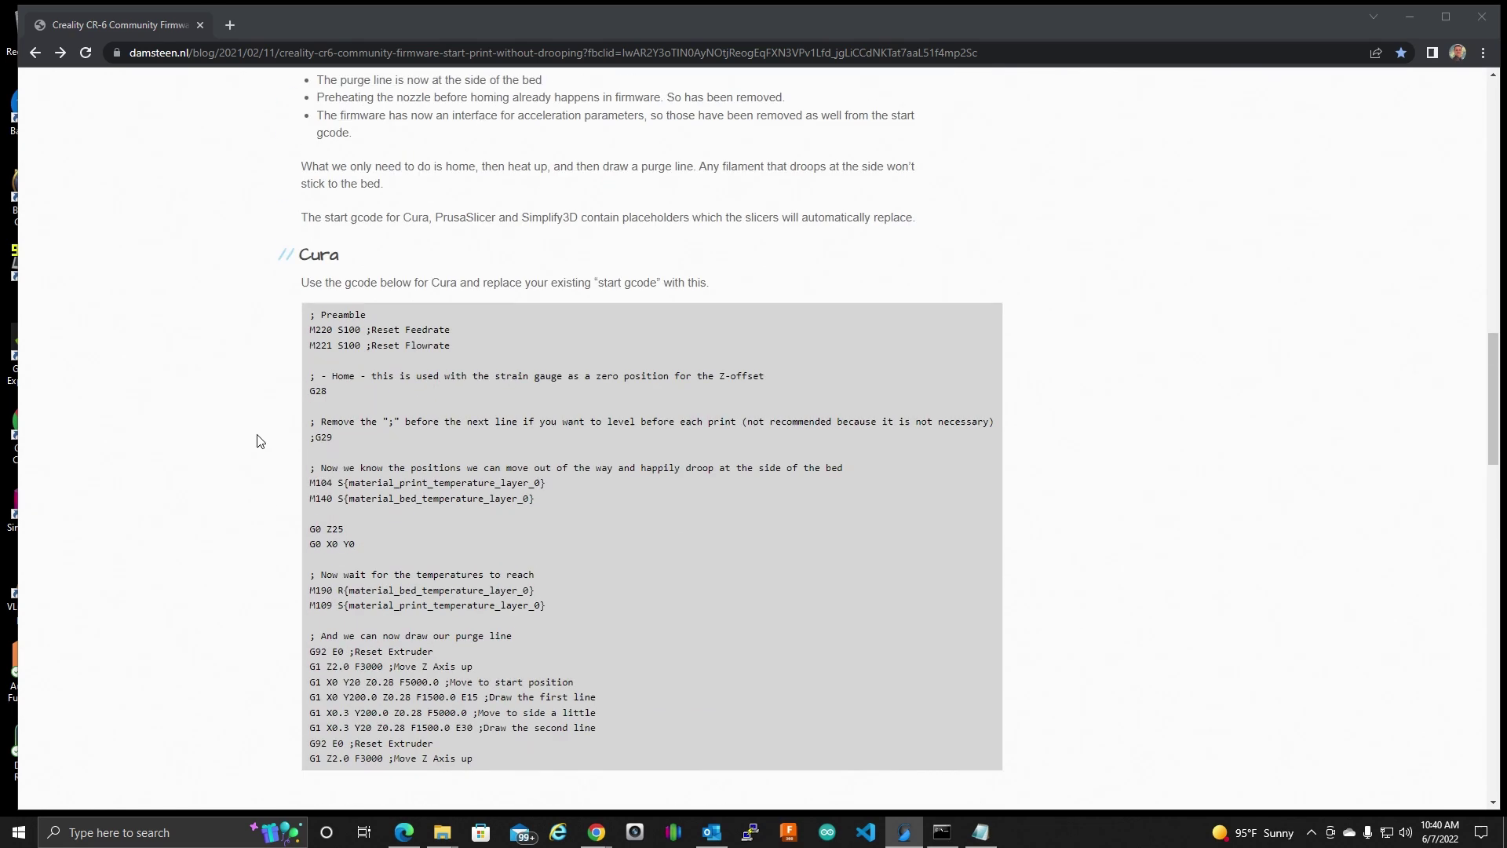
{"action": "scroll", "coordinate": [259, 441], "scroll_direction": "down", "scroll_amount": 8}
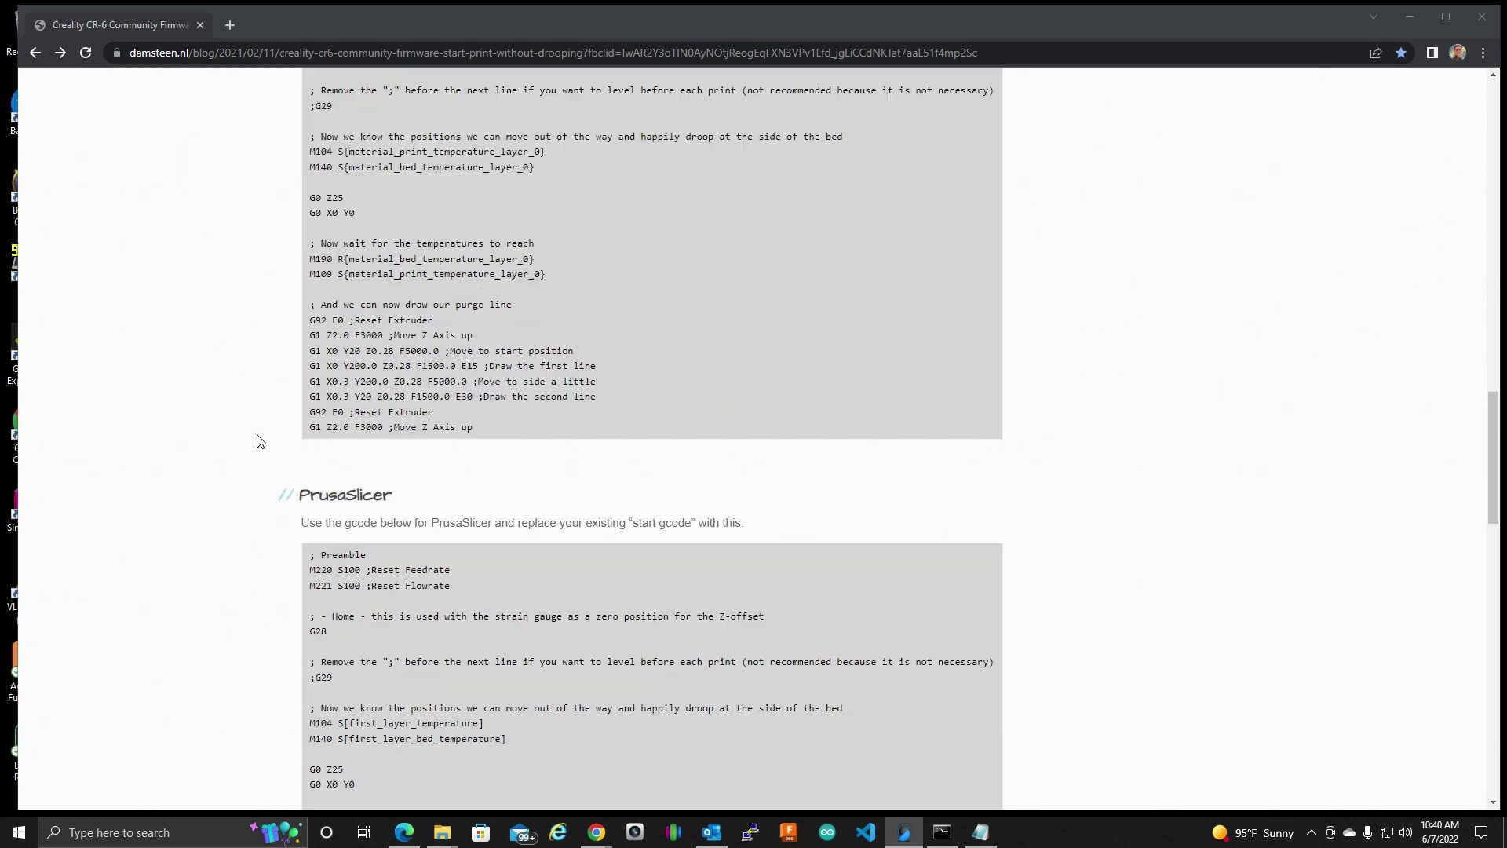
{"action": "scroll", "coordinate": [259, 441], "scroll_direction": "down", "scroll_amount": 7}
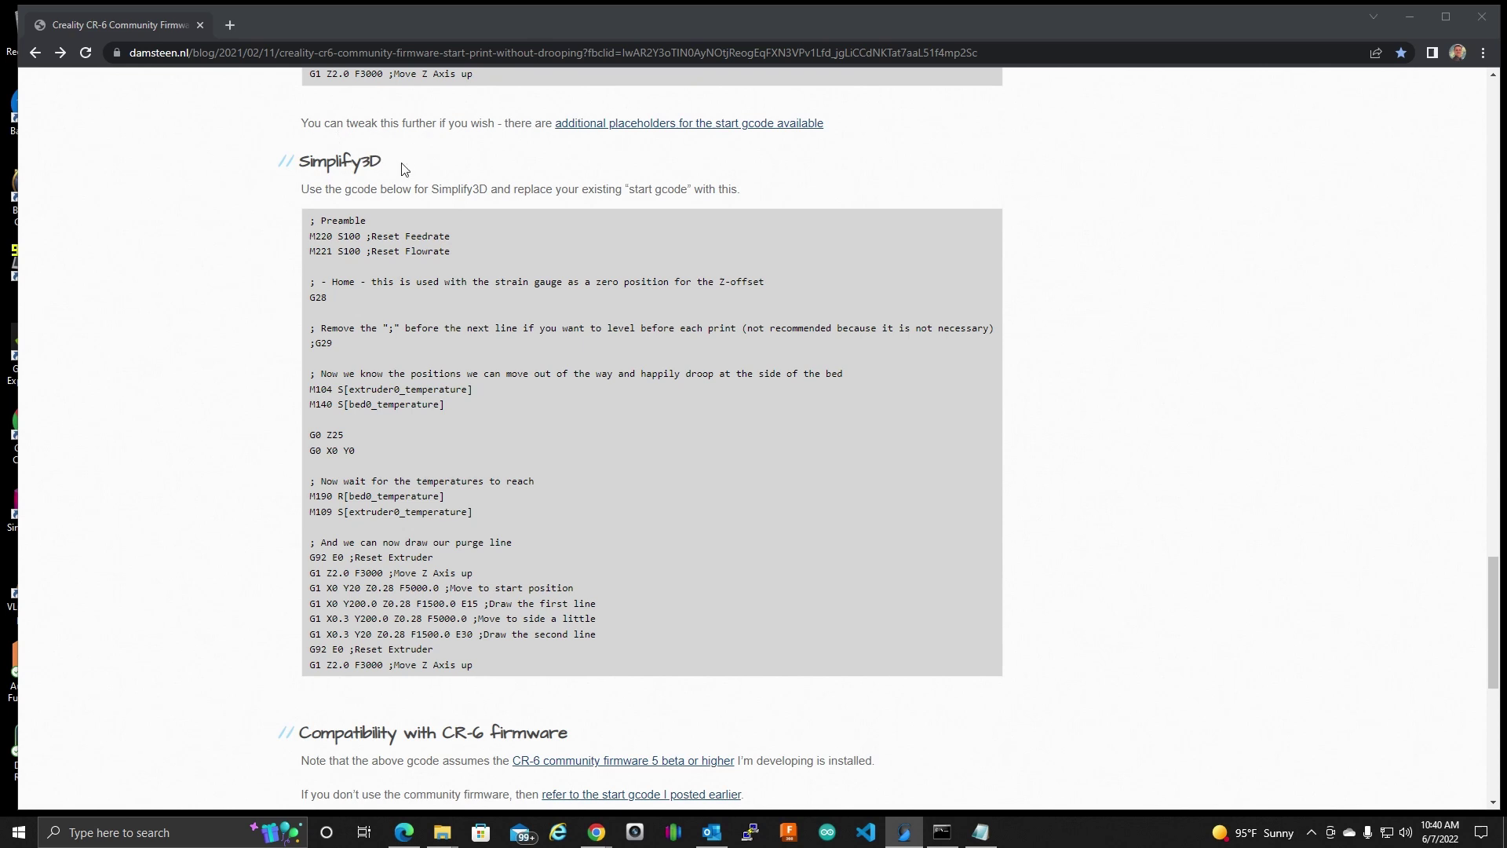
{"action": "scroll", "coordinate": [296, 208], "scroll_direction": "up", "scroll_amount": 14}
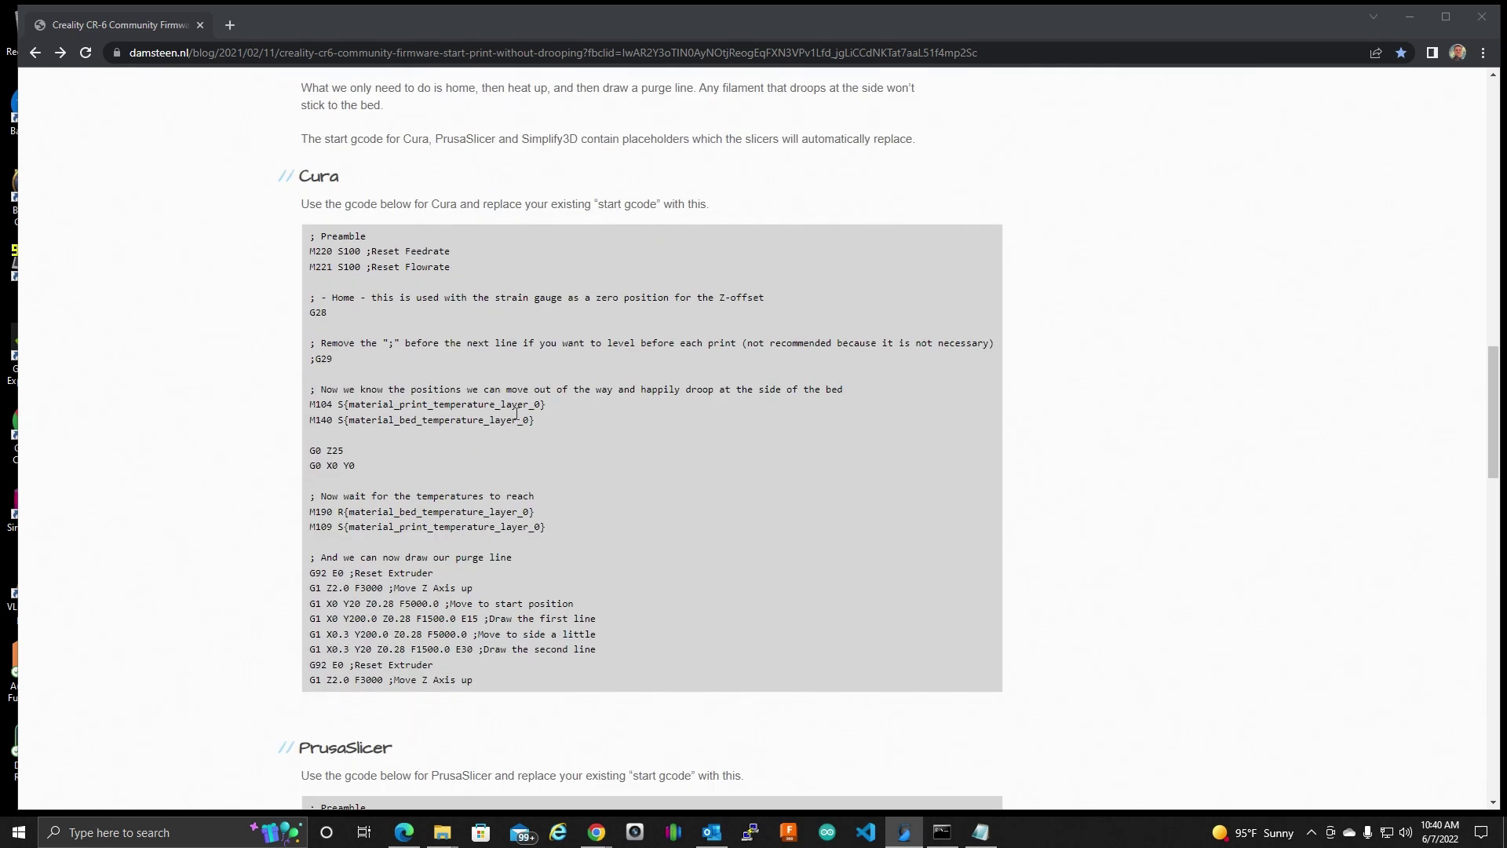
{"action": "scroll", "coordinate": [516, 412], "scroll_direction": "down", "scroll_amount": 7}
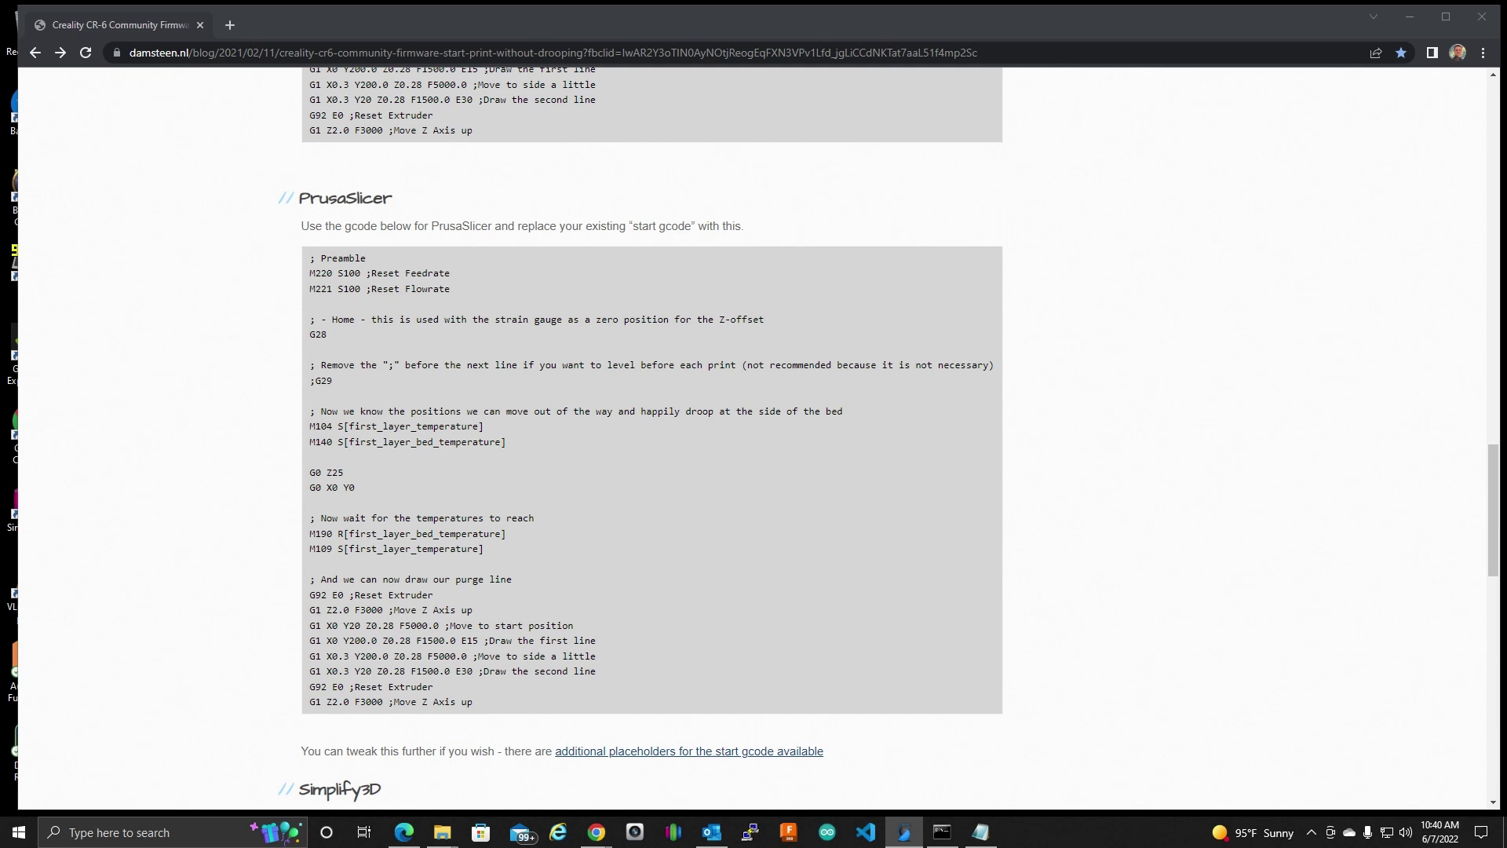
Step: Show the CR-6 profile's Custom G-code page in SuperSlicer's Printer Settings
{"action": "left_click", "coordinate": [904, 832]}
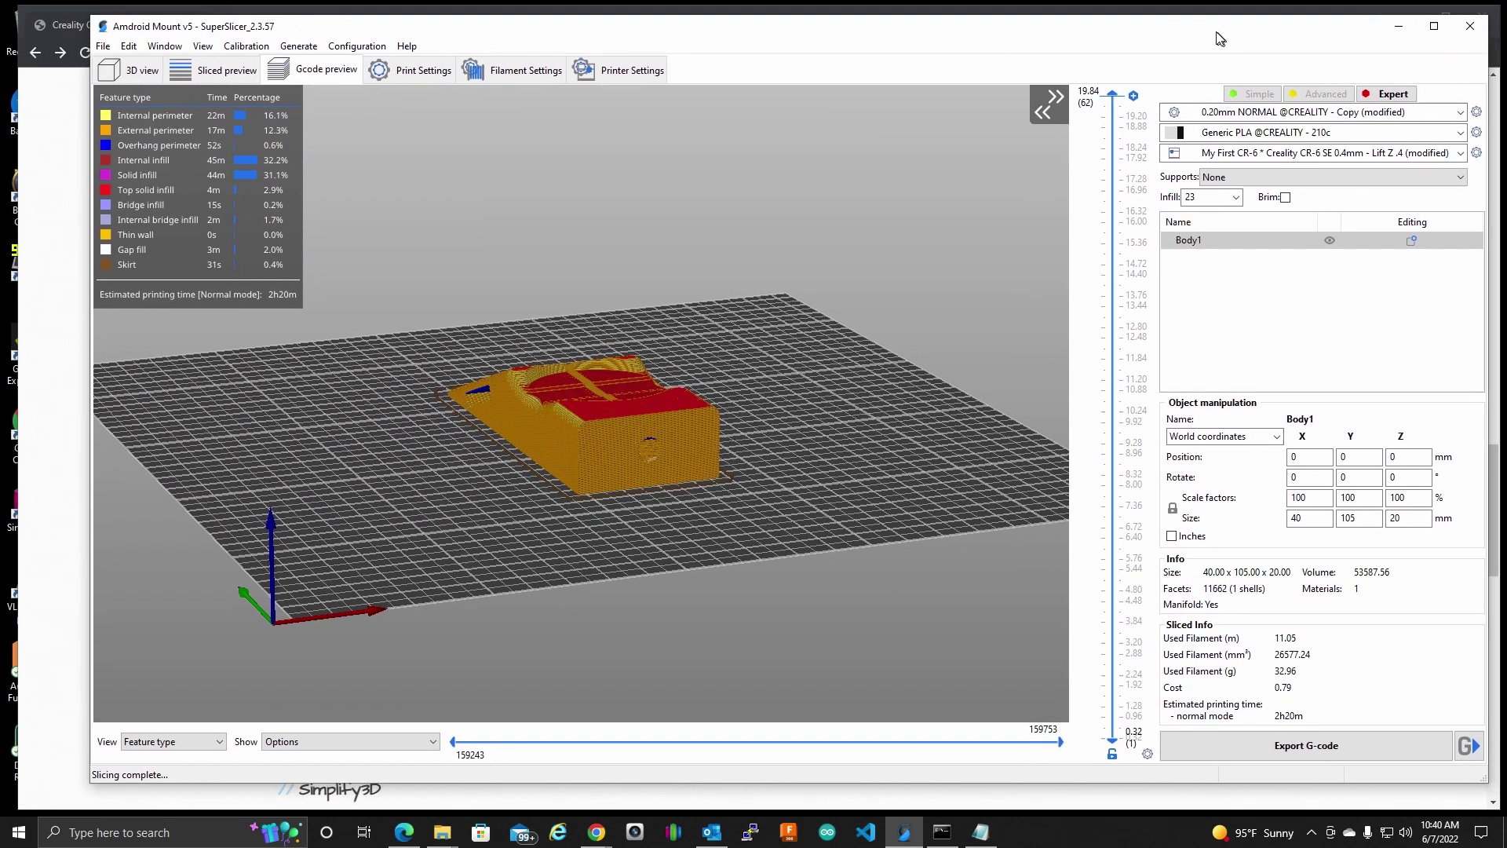
{"action": "left_click", "coordinate": [661, 70]}
{"action": "left_click", "coordinate": [166, 133]}
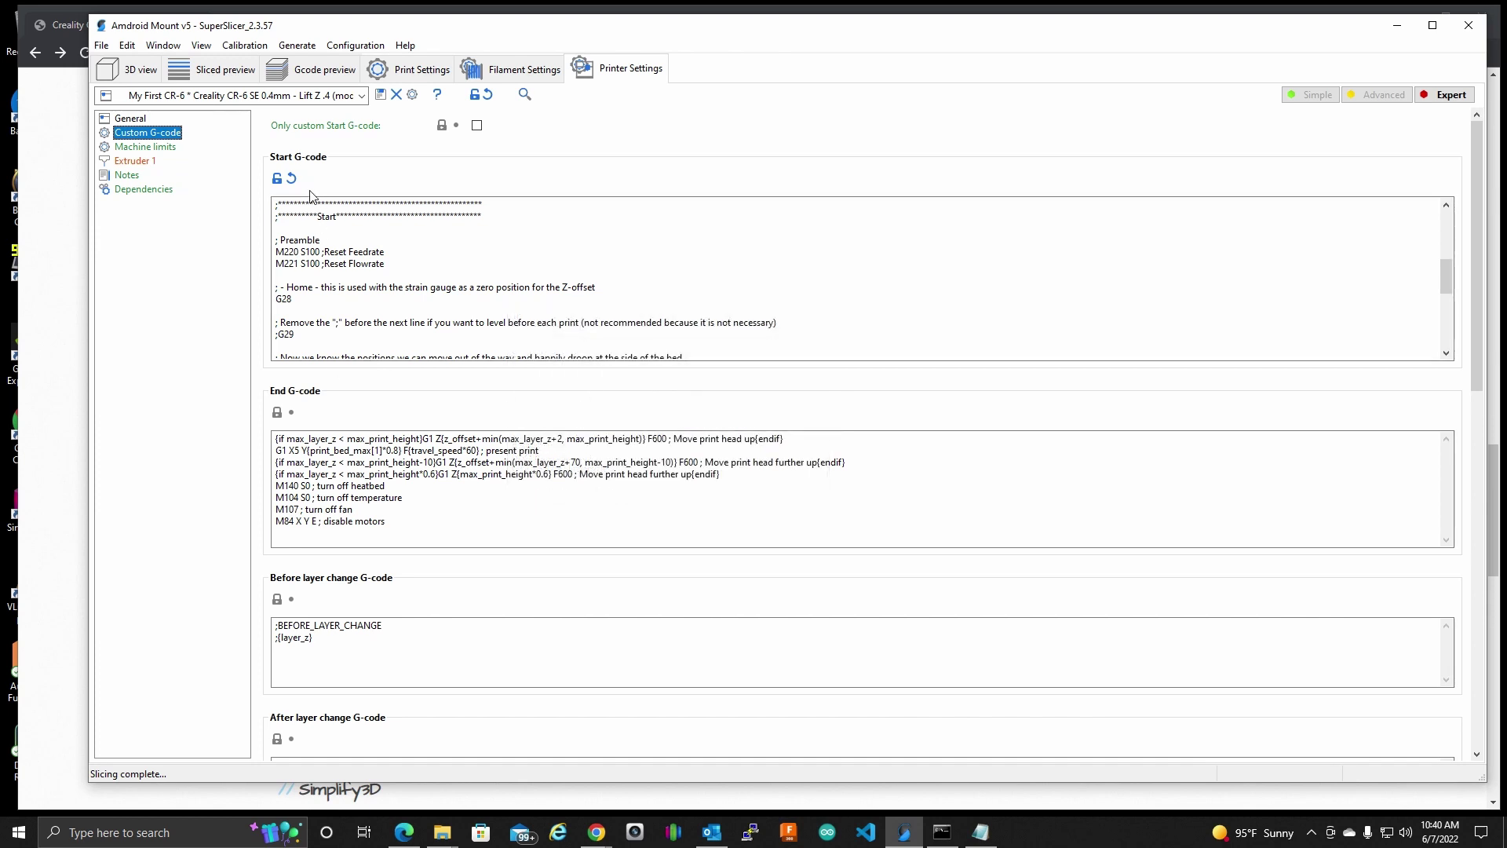
Step: Inspect the Start G-code, selecting the old commented lines and the new Preamble block
{"action": "left_click", "coordinate": [733, 299]}
{"action": "scroll", "coordinate": [733, 299], "scroll_direction": "up", "scroll_amount": 5}
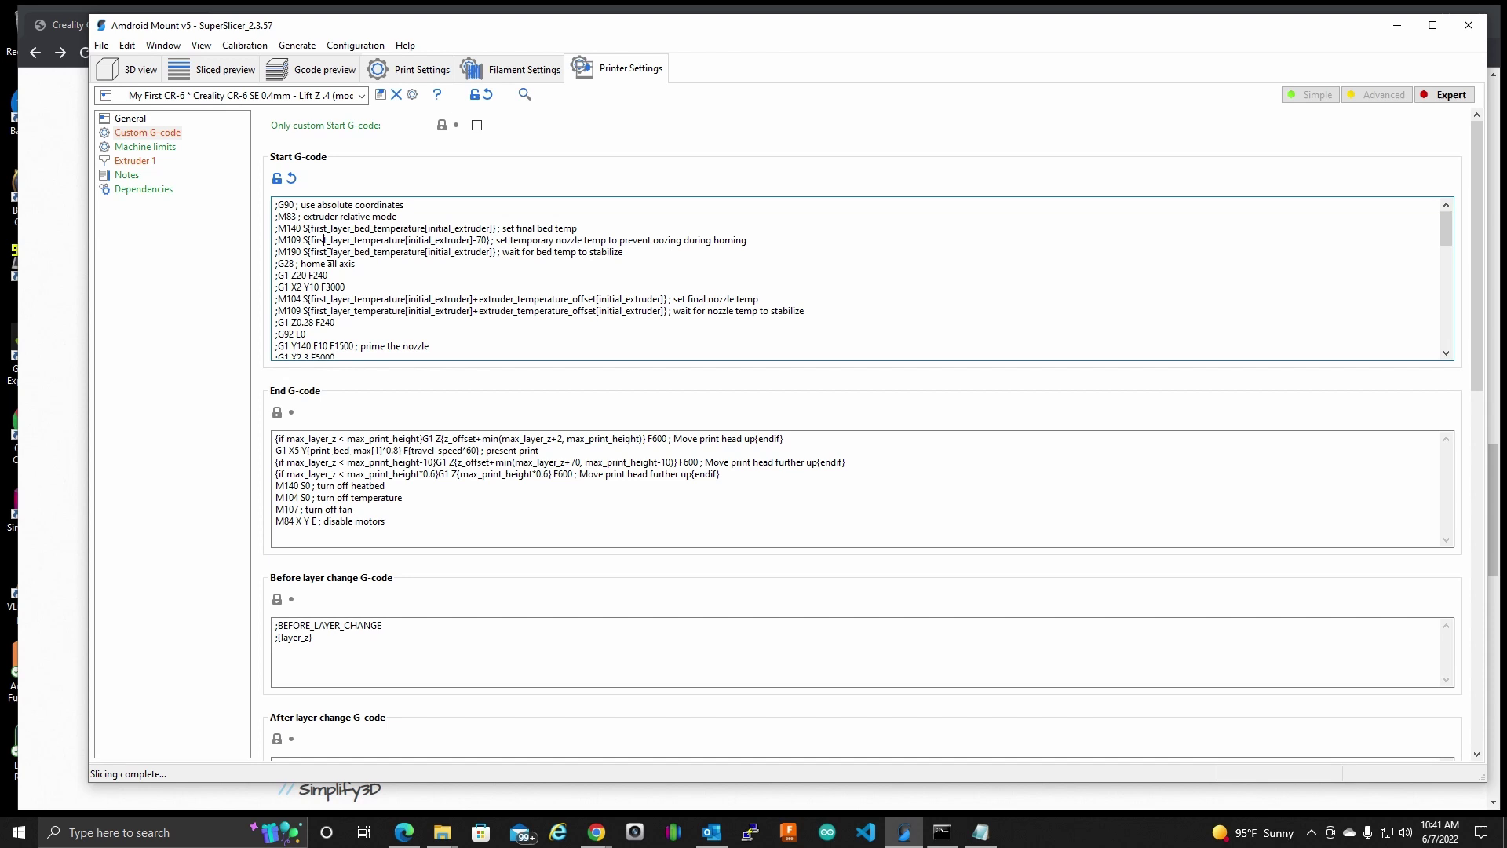
{"action": "left_click_drag", "start_coordinate": [324, 240], "coordinate": [330, 338]}
{"action": "left_click", "coordinate": [301, 220]}
{"action": "left_click_drag", "start_coordinate": [276, 205], "coordinate": [336, 339]}
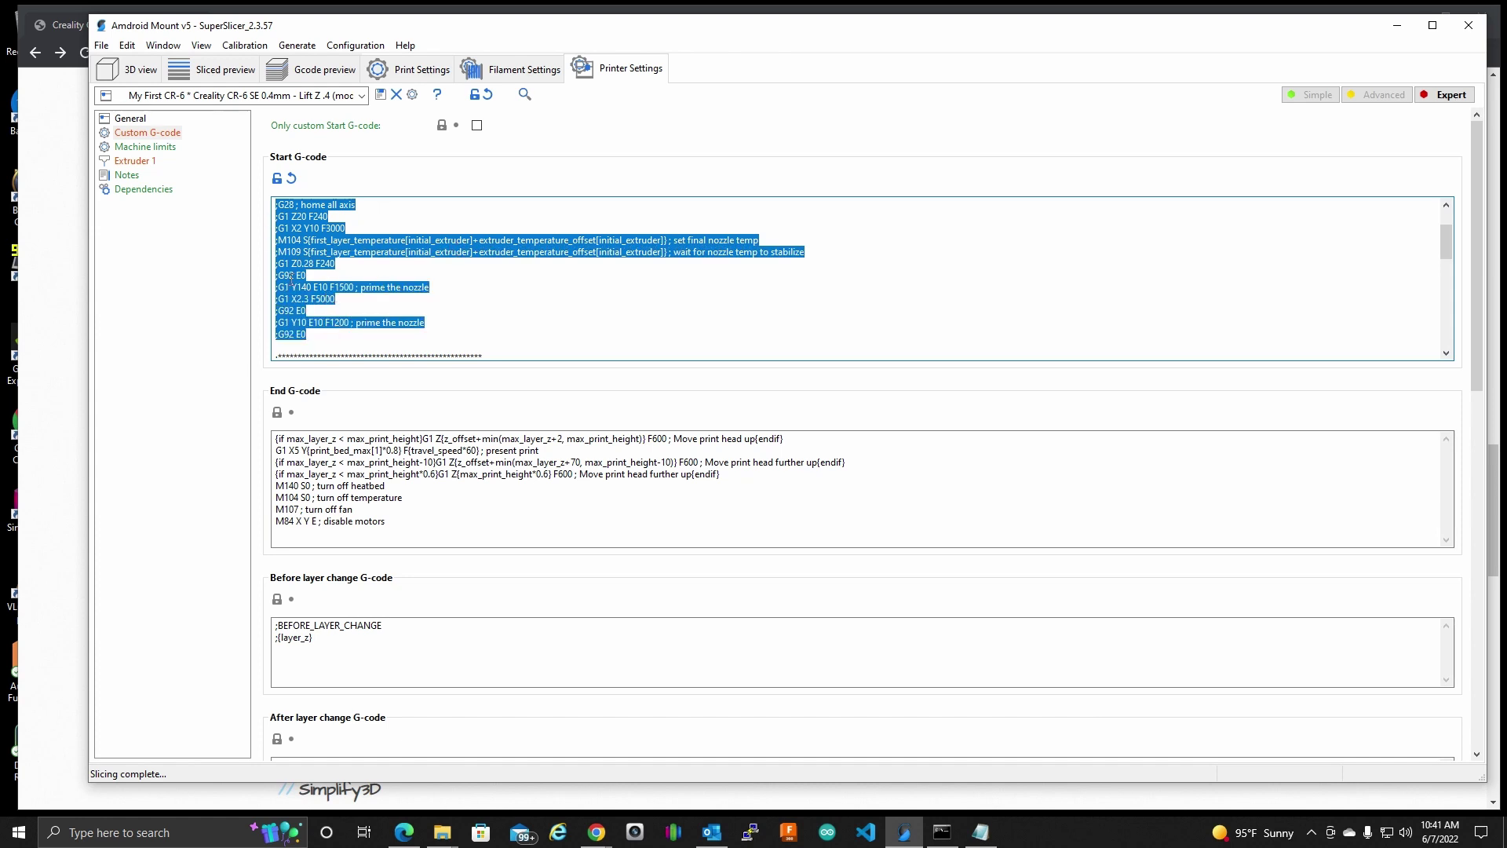
{"action": "scroll", "coordinate": [488, 283], "scroll_direction": "down", "scroll_amount": 4}
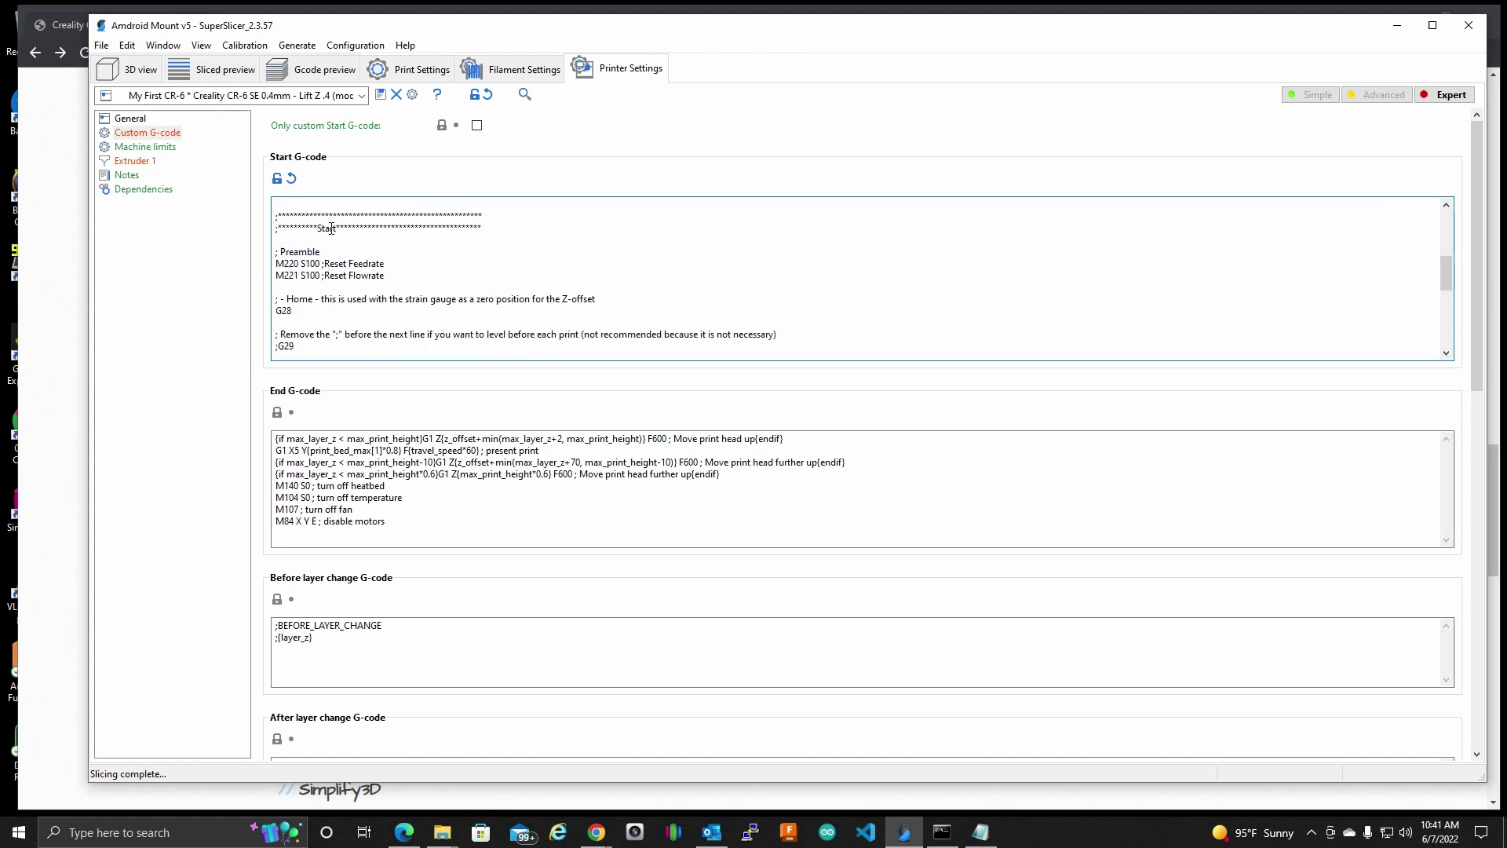
{"action": "scroll", "coordinate": [304, 251], "scroll_direction": "down", "scroll_amount": 1}
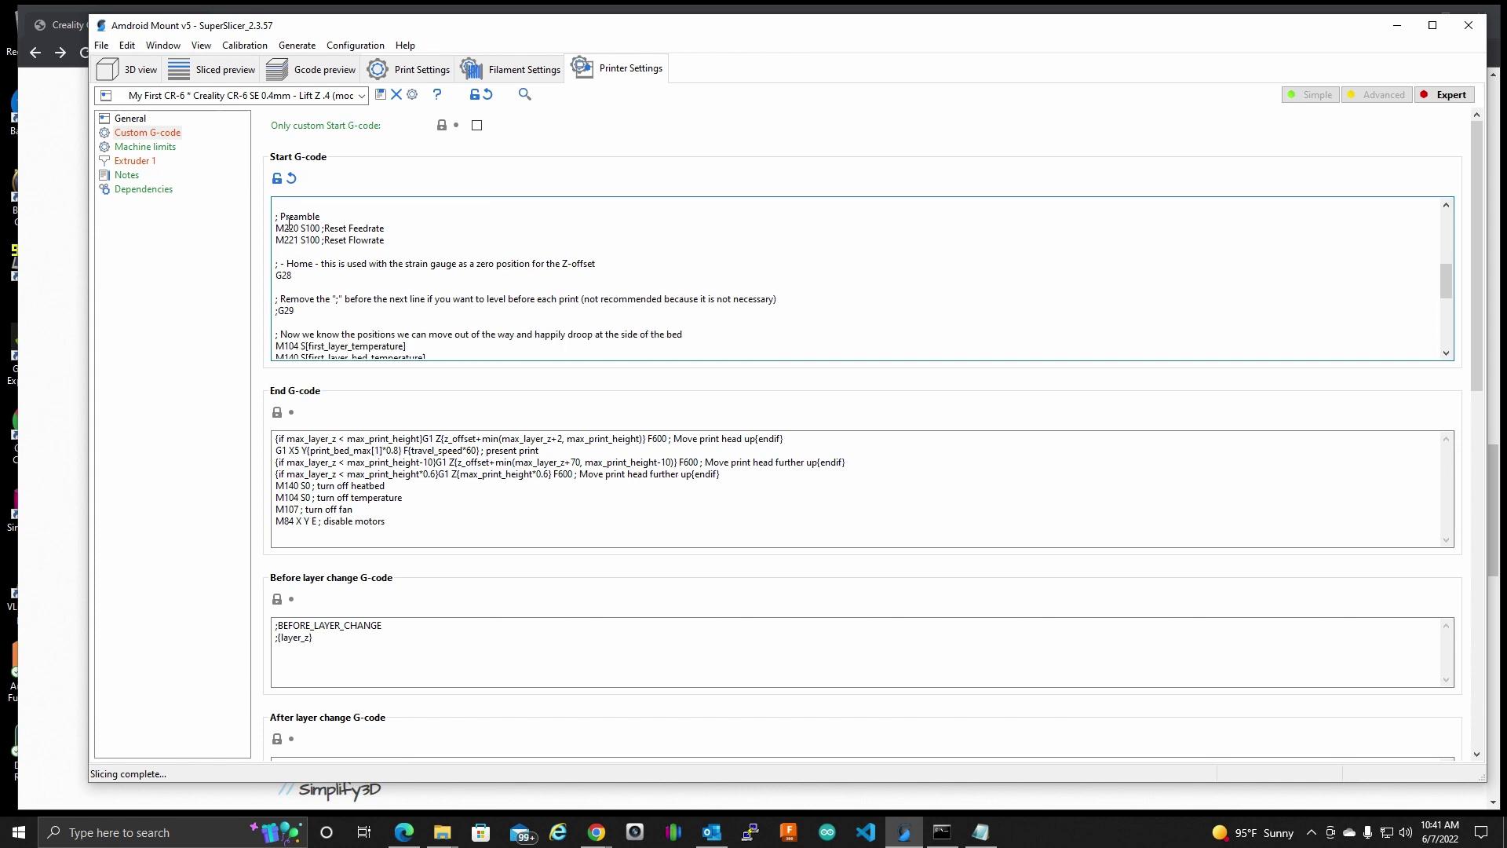
{"action": "left_click_drag", "start_coordinate": [278, 221], "coordinate": [411, 365]}
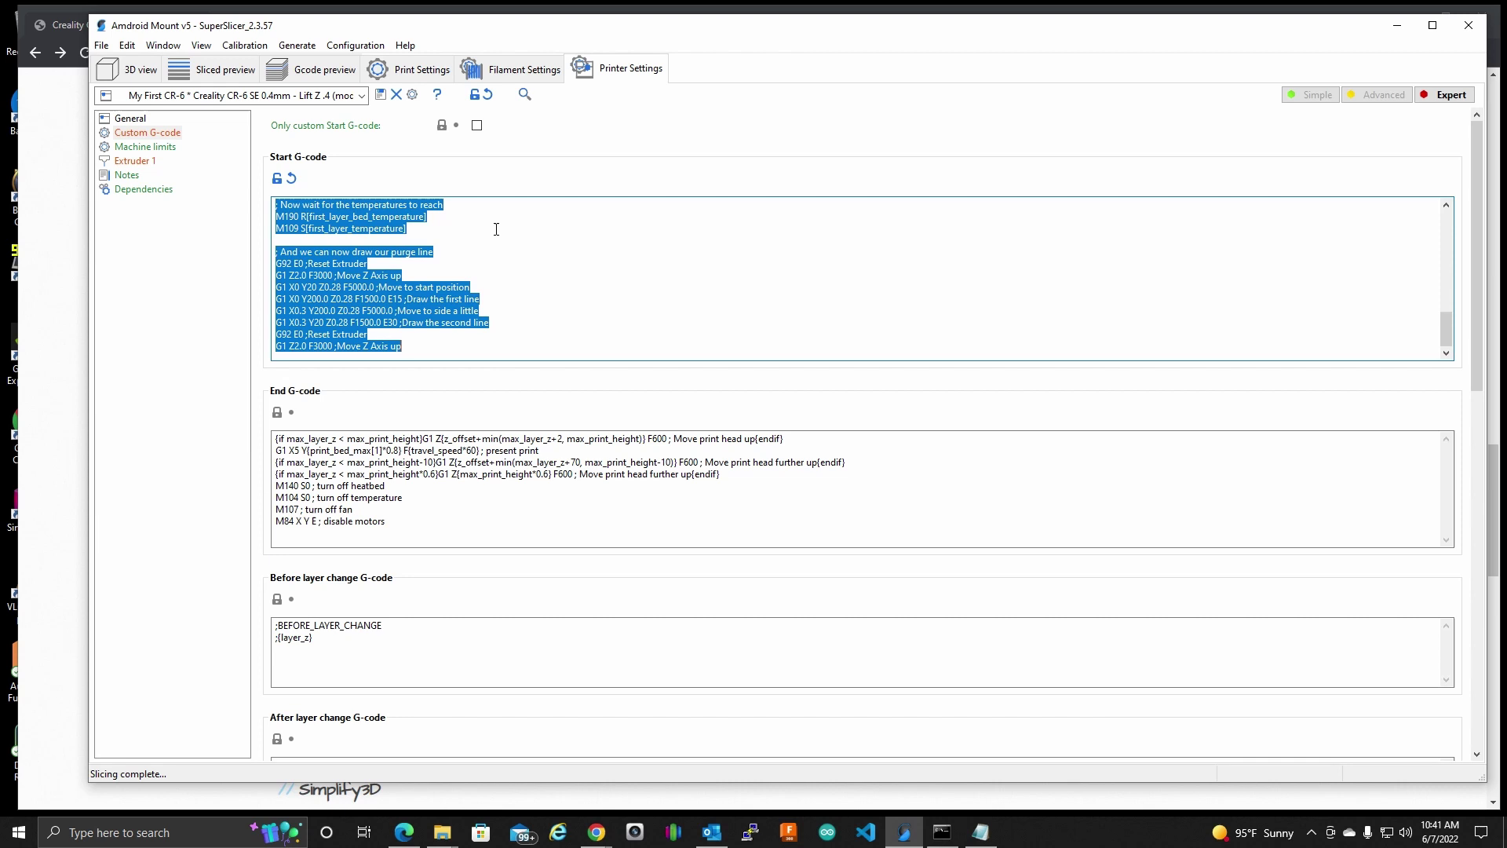
Step: Scroll to the top of the Start G-code and check the old commented home-all-axis line
{"action": "left_click", "coordinate": [521, 313]}
{"action": "scroll", "coordinate": [520, 314], "scroll_direction": "up", "scroll_amount": 5}
{"action": "scroll", "coordinate": [521, 315], "scroll_direction": "up", "scroll_amount": 4}
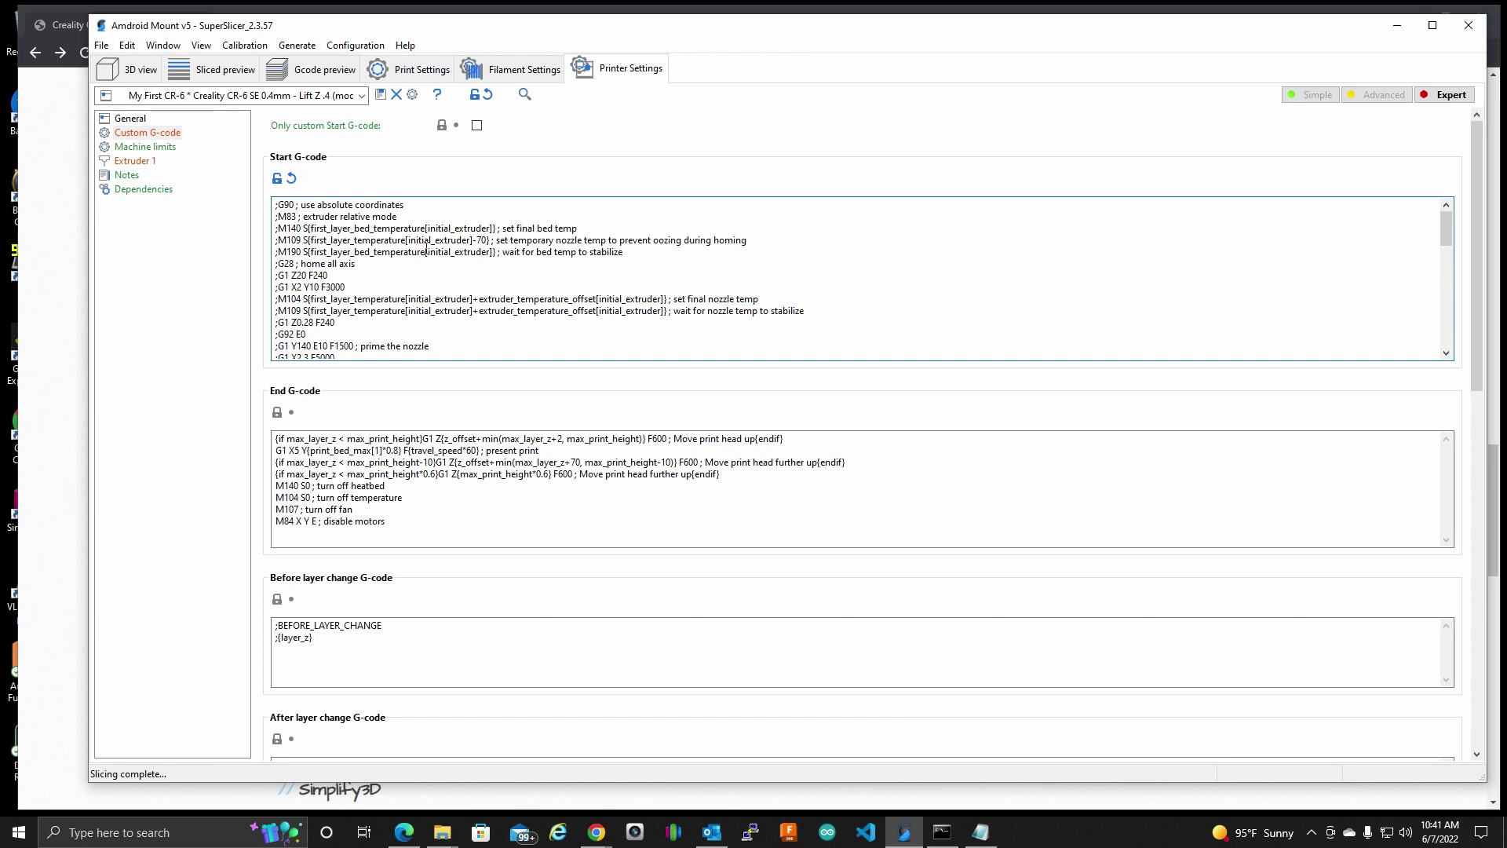
{"action": "left_click_drag", "start_coordinate": [356, 264], "coordinate": [279, 268]}
{"action": "left_click", "coordinate": [344, 306]}
Step: Highlight the G28 homing command in the Start G-code for comparison
{"action": "scroll", "coordinate": [396, 307], "scroll_direction": "down", "scroll_amount": 10}
{"action": "scroll", "coordinate": [400, 315], "scroll_direction": "up", "scroll_amount": 1}
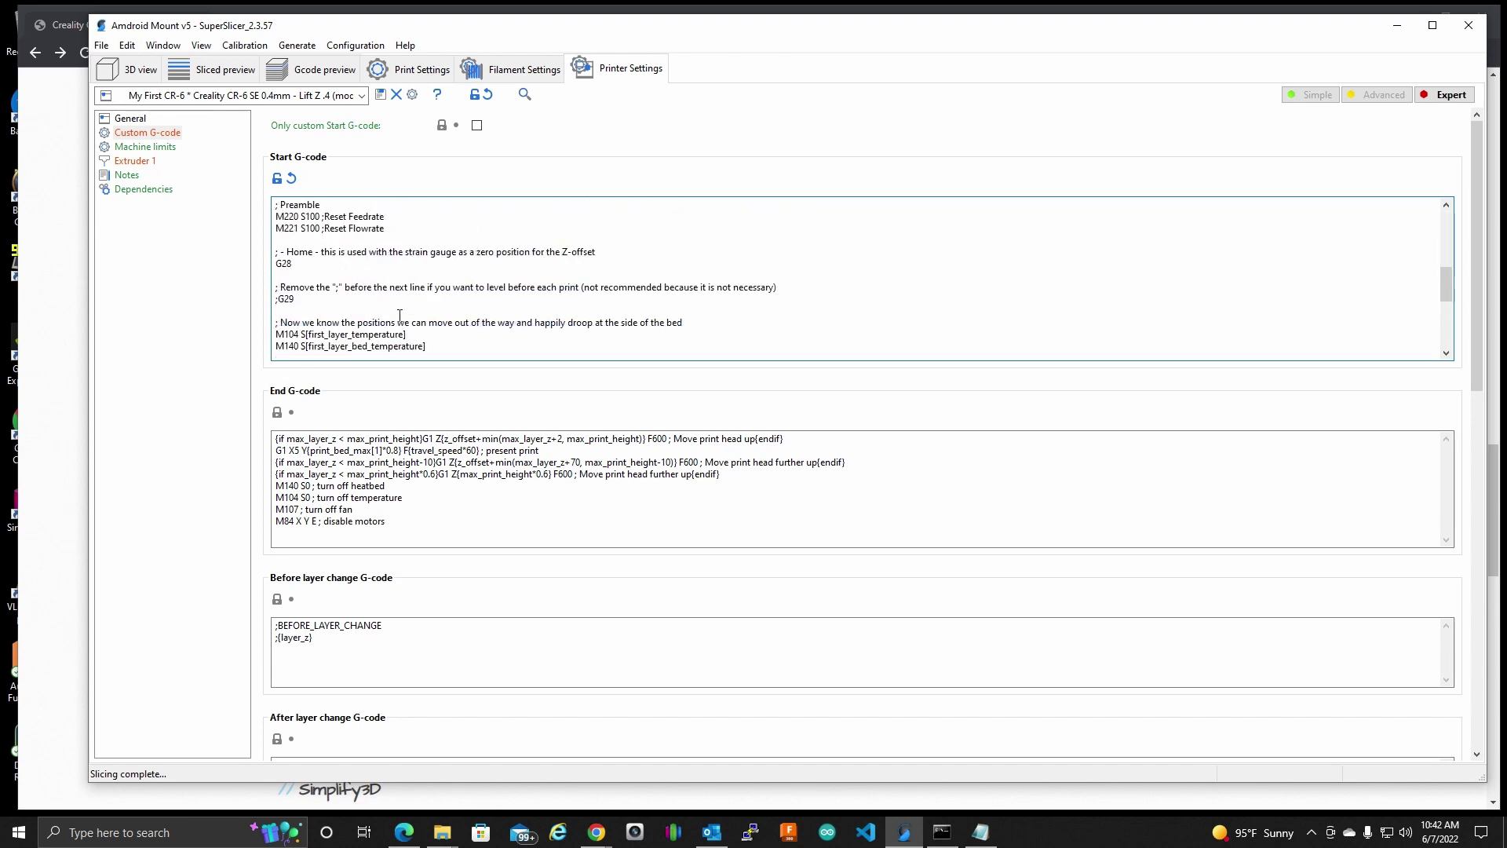
{"action": "scroll", "coordinate": [399, 315], "scroll_direction": "down", "scroll_amount": 1}
{"action": "scroll", "coordinate": [400, 316], "scroll_direction": "up", "scroll_amount": 1}
{"action": "left_click_drag", "start_coordinate": [301, 269], "coordinate": [276, 264]}
Step: Minimize SuperSlicer and scroll the CR-6 drooping-filament post back to its top in Chrome
{"action": "left_click", "coordinate": [1397, 25]}
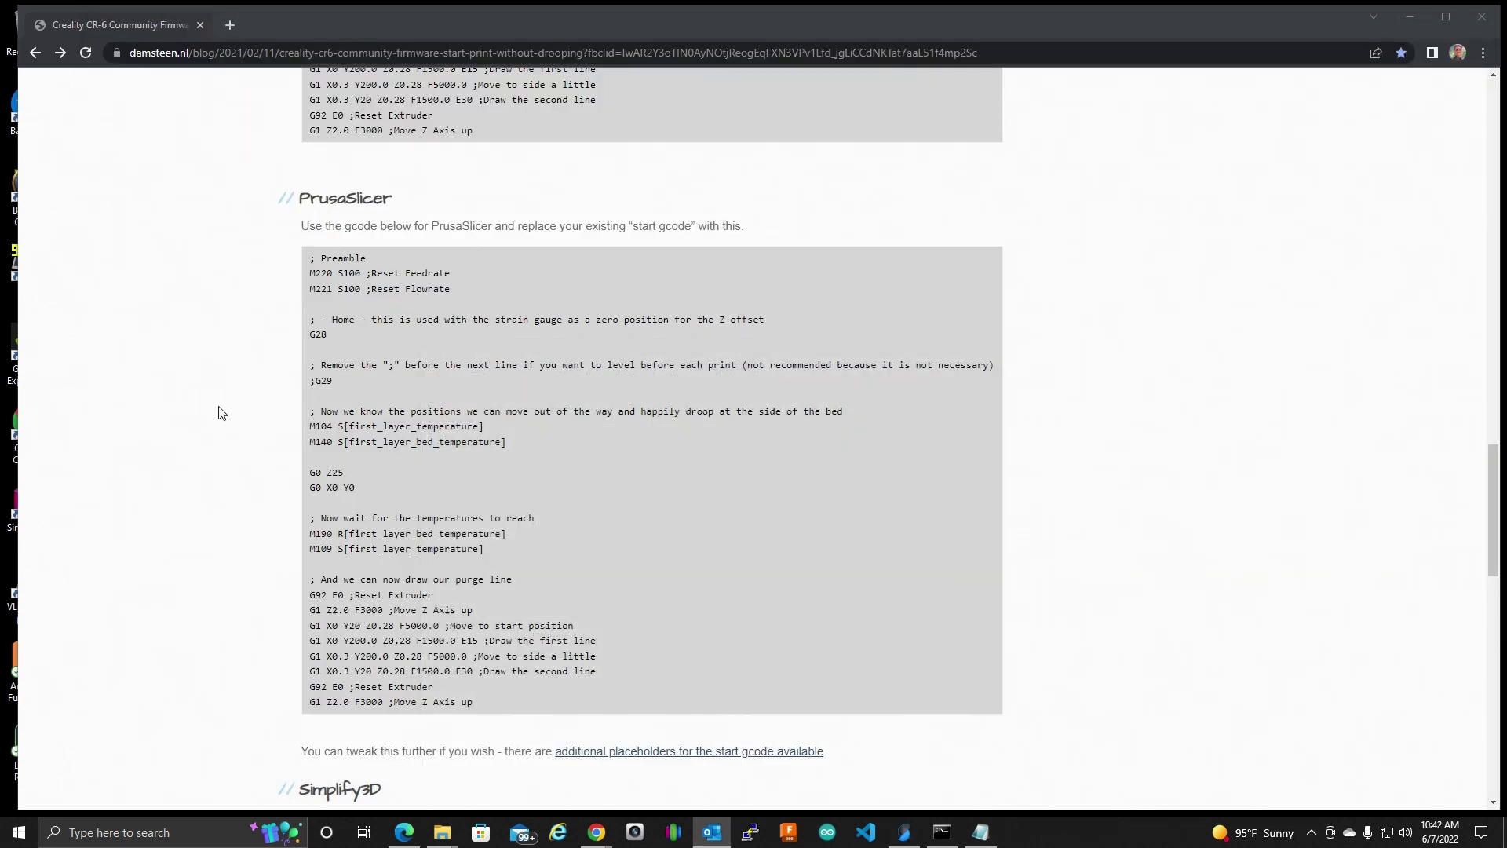
{"action": "left_click", "coordinate": [408, 439]}
{"action": "scroll", "coordinate": [406, 377], "scroll_direction": "up", "scroll_amount": 8}
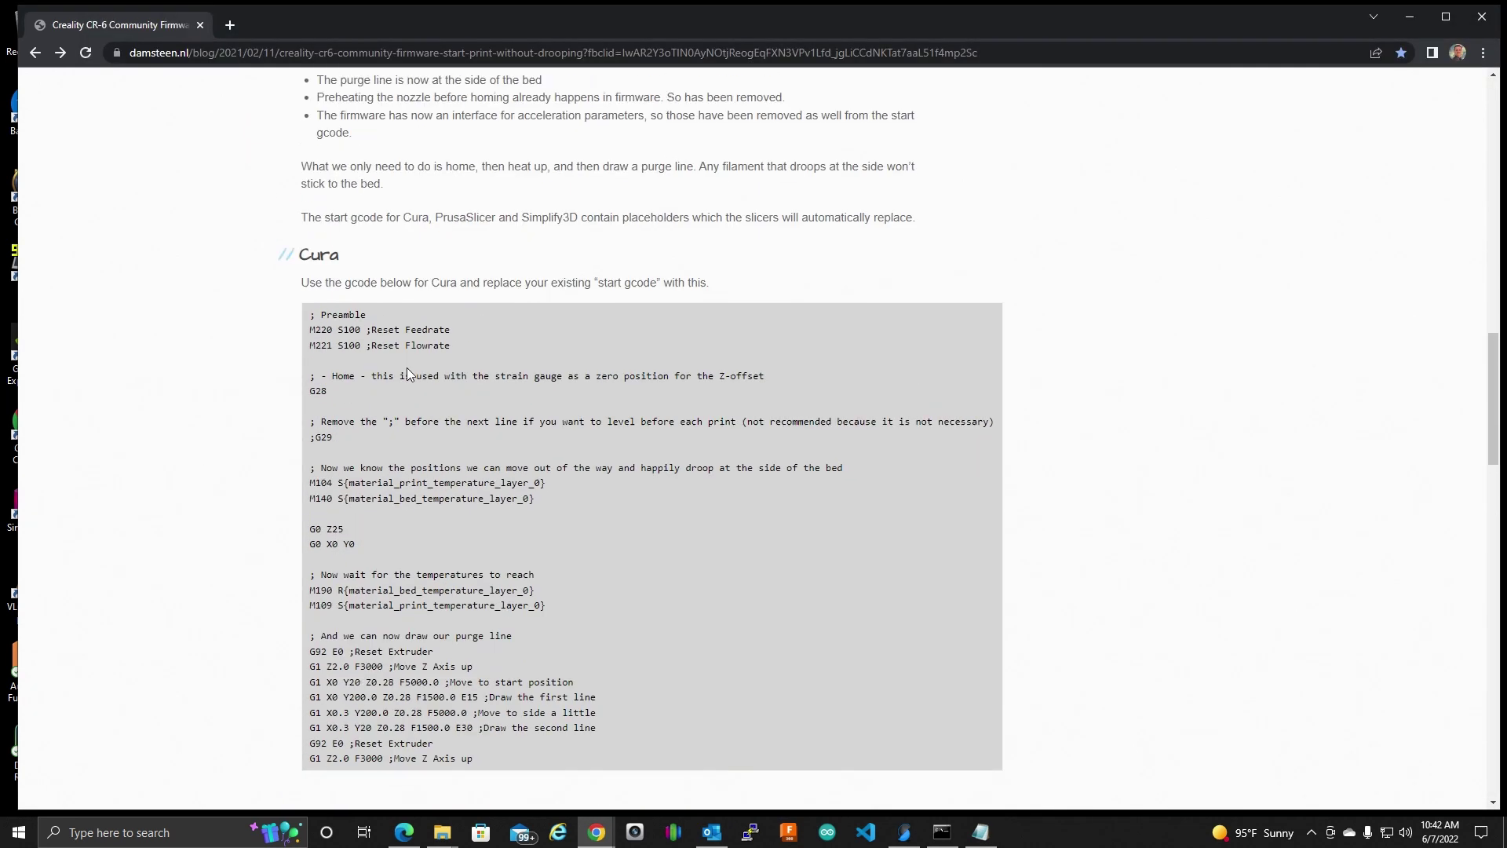
{"action": "scroll", "coordinate": [403, 410], "scroll_direction": "down", "scroll_amount": 20}
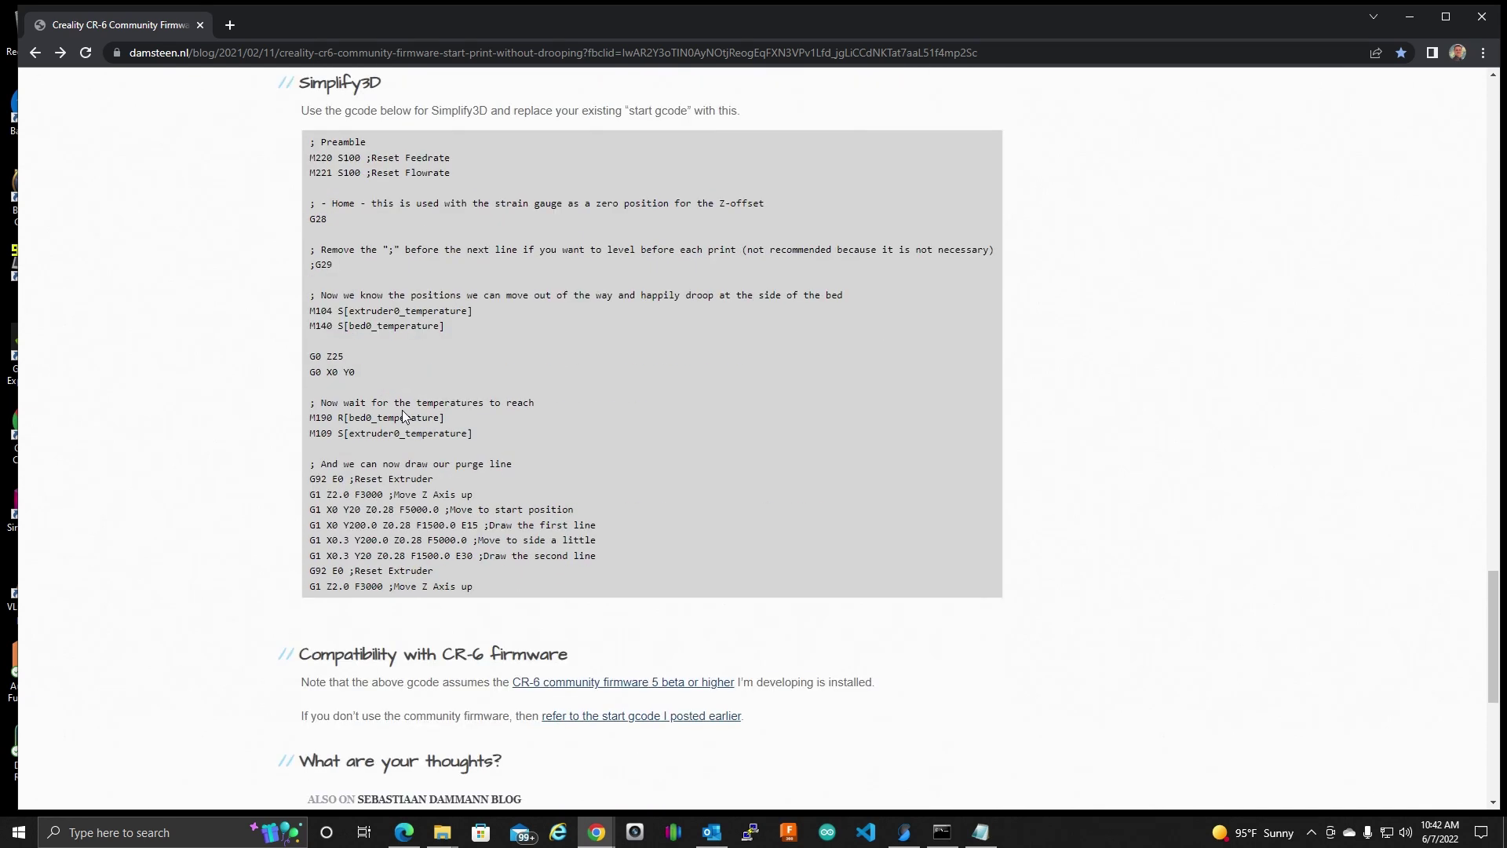
{"action": "scroll", "coordinate": [402, 416], "scroll_direction": "up", "scroll_amount": 20}
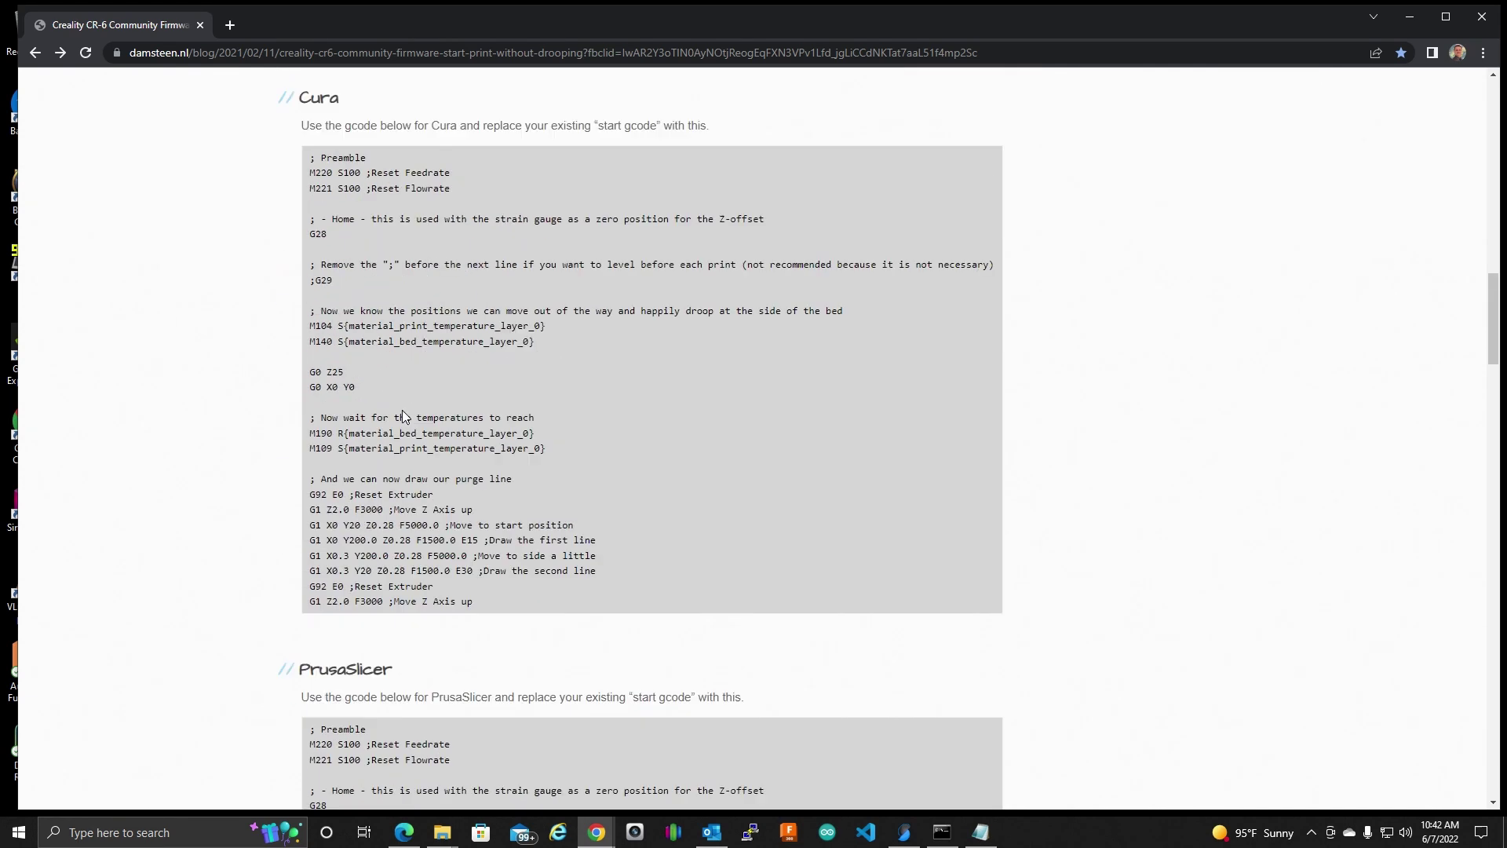
{"action": "scroll", "coordinate": [405, 416], "scroll_direction": "up", "scroll_amount": 15}
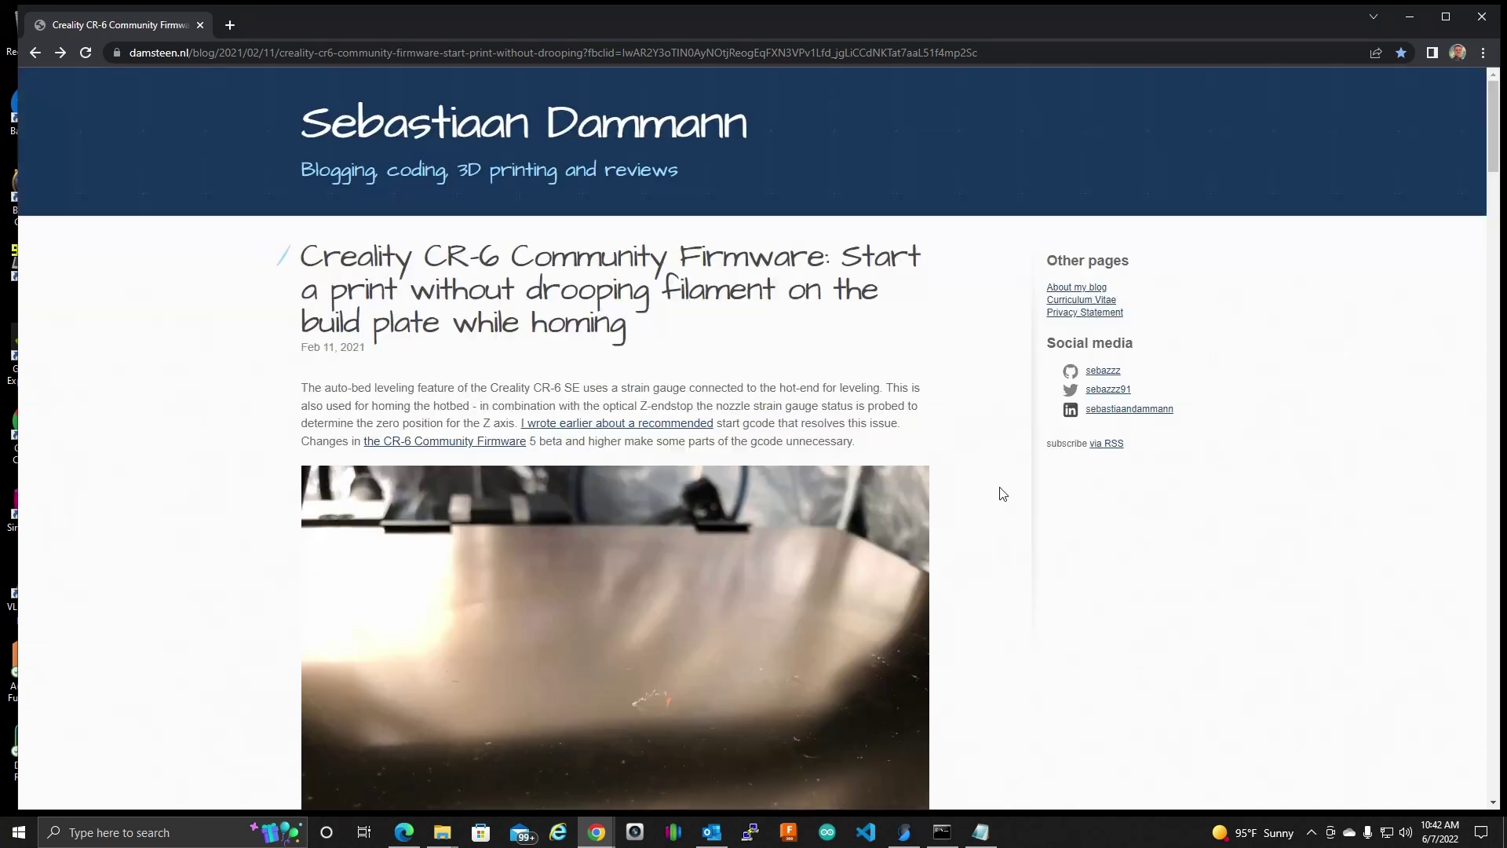